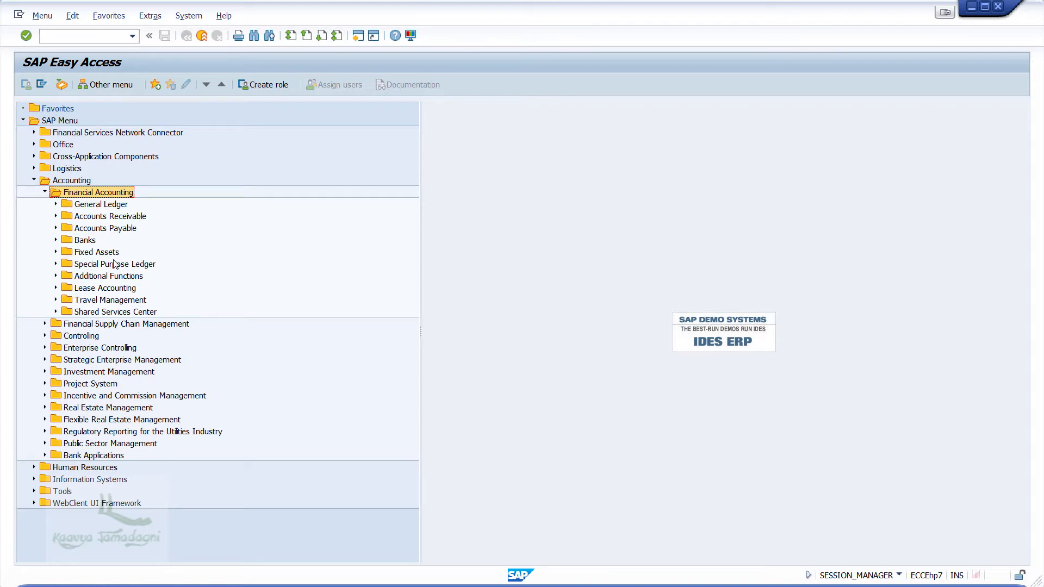
Expand Fixed Assets > Asset > Create in the SAP menu and launch AS01 - Asset
click(104, 252)
click(55, 252)
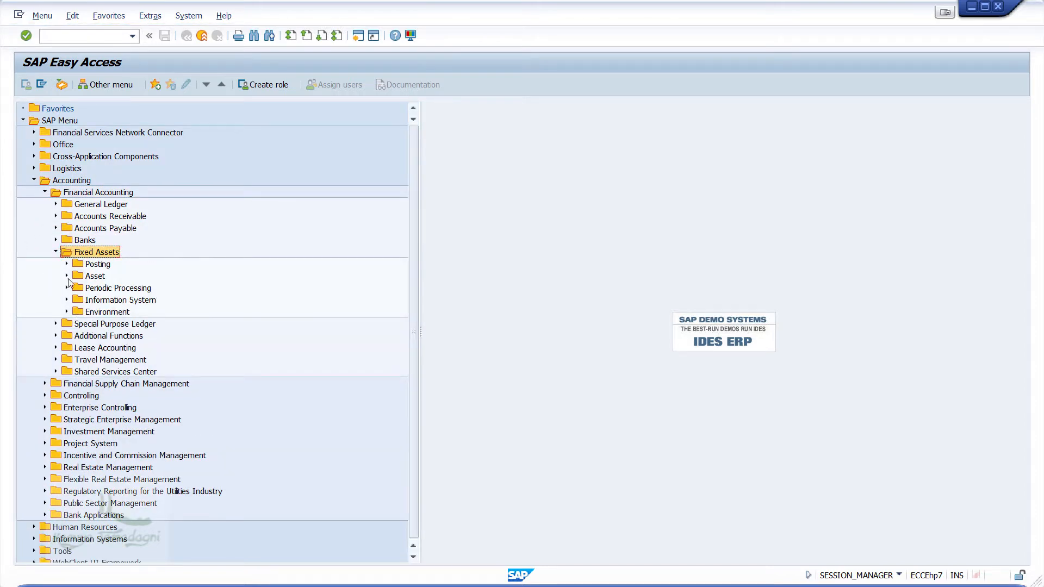
click(66, 275)
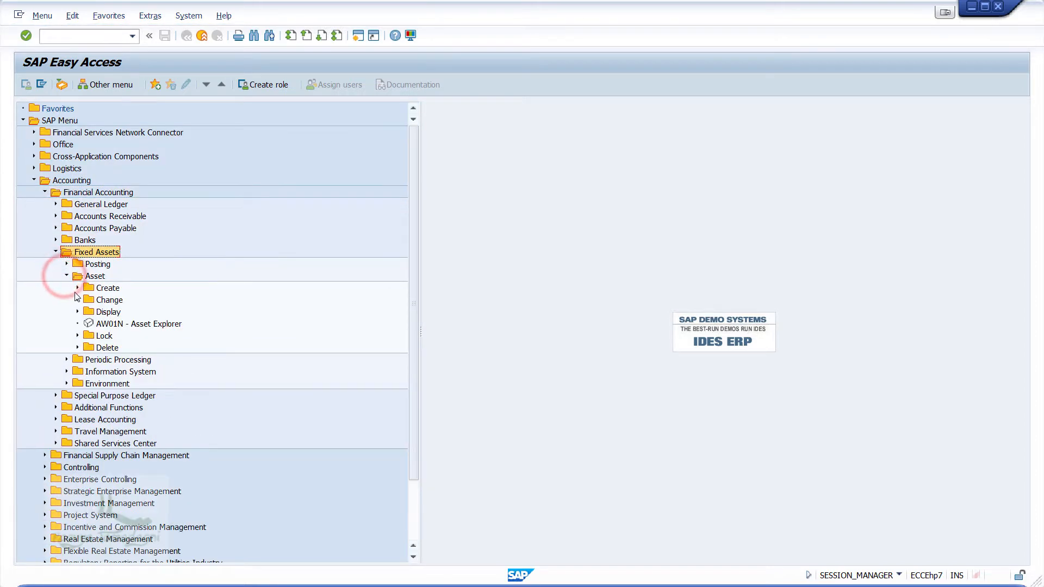
click(78, 288)
click(115, 300)
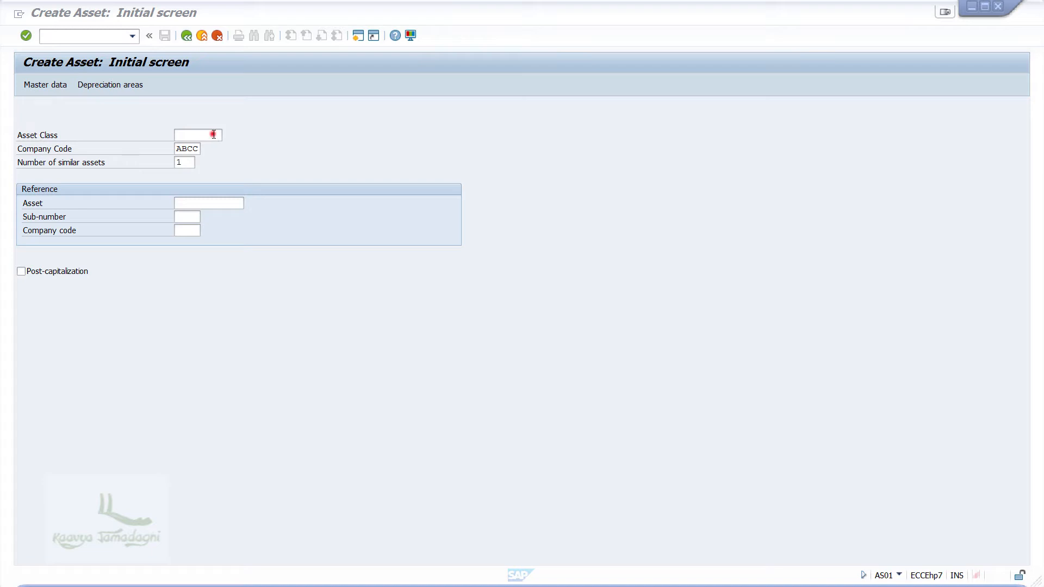
Enter asset class ABCCV for company code ABCC and continue to master data
click(214, 134)
text(ABCCV)
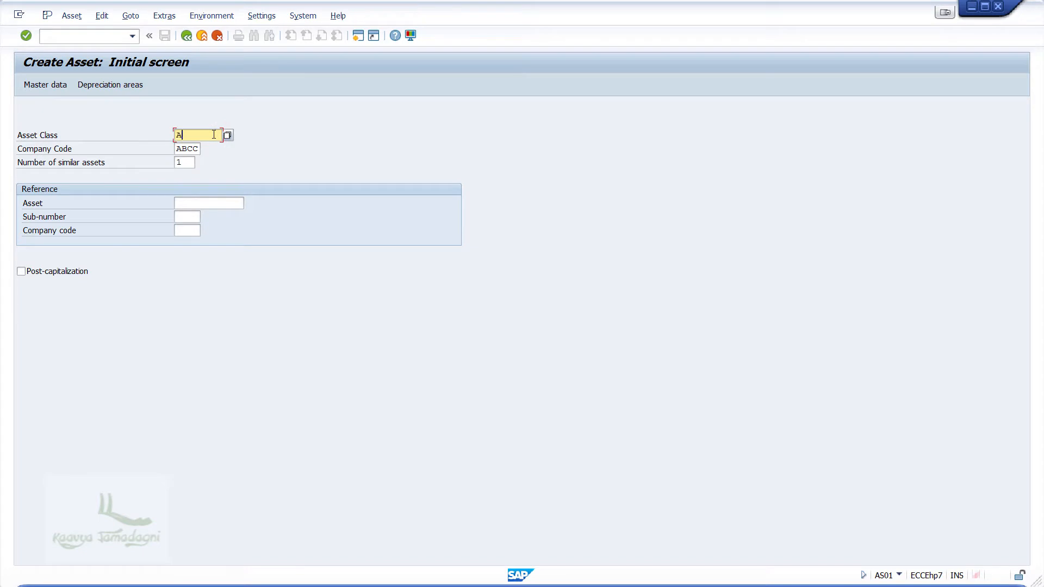
key(Tab)
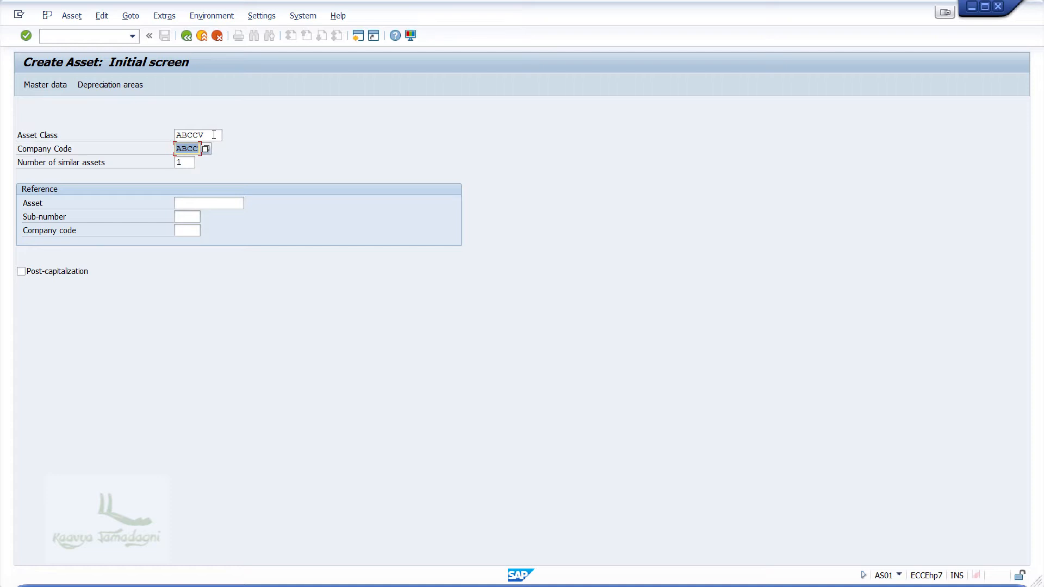
key(Return)
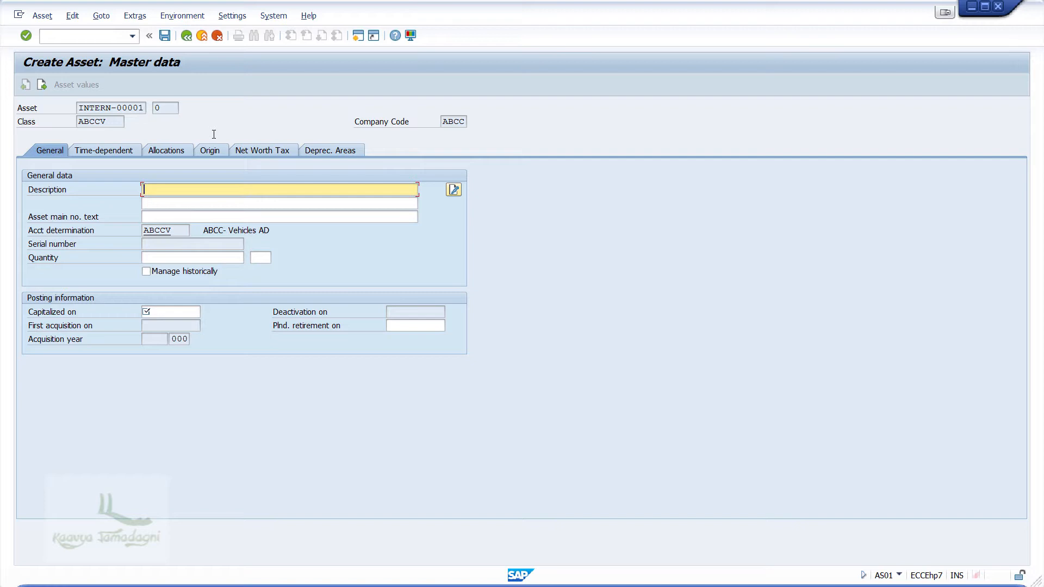
Enter description 'Vehicles' and capitalization date 01.04.2017 on the General tab
text(Vehicles)
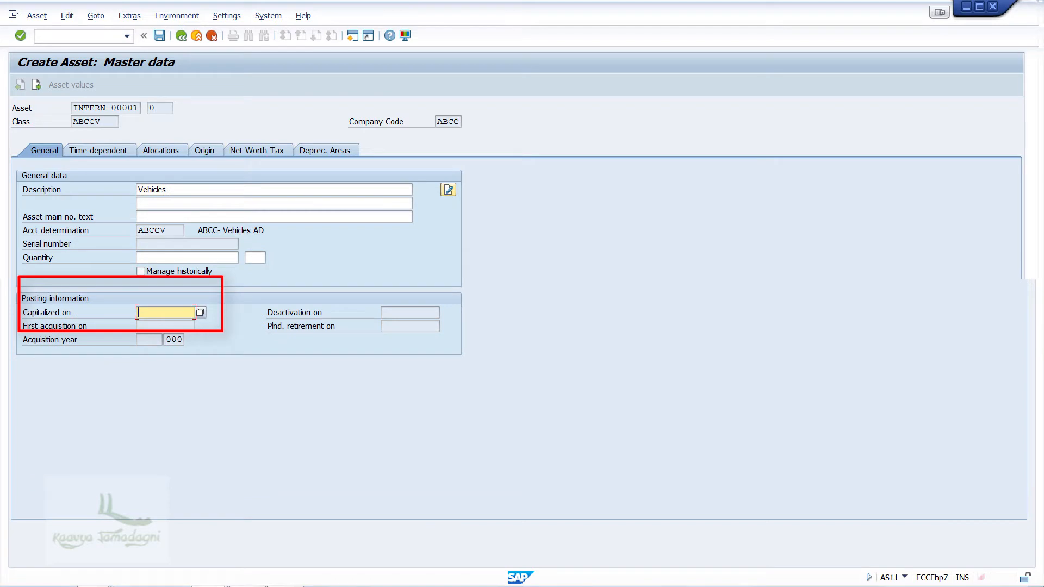
text(01.04.2017)
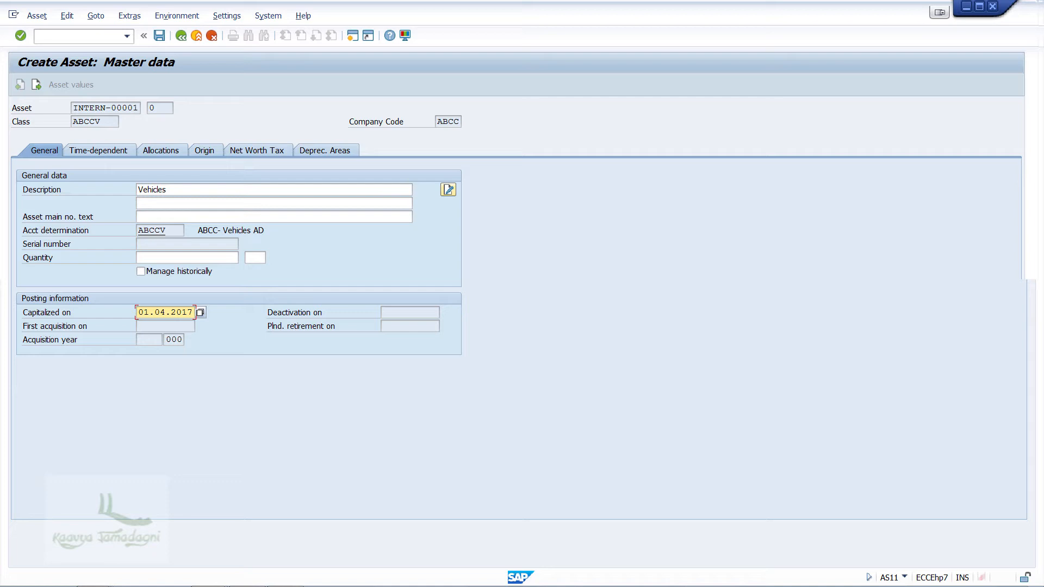
click(103, 151)
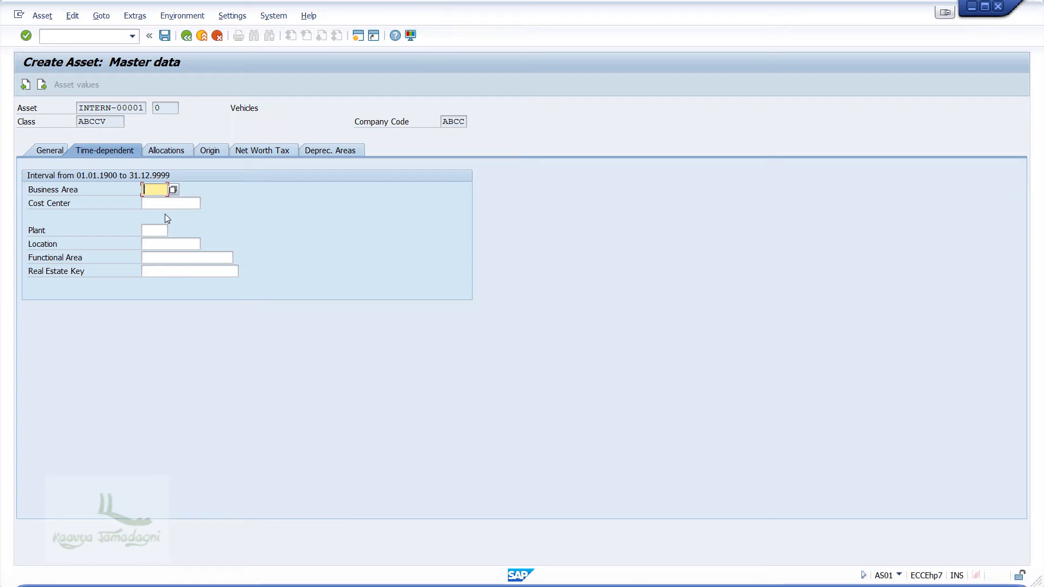
Pick business area BA01 (Mumbai) from the F4 value list
key(F4)
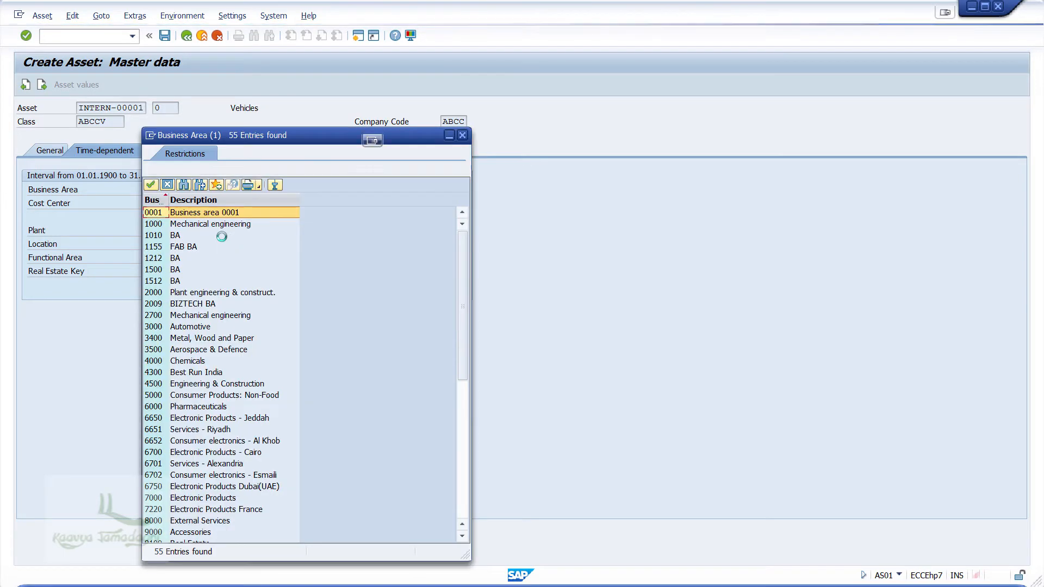
scroll(255, 428, down, 7)
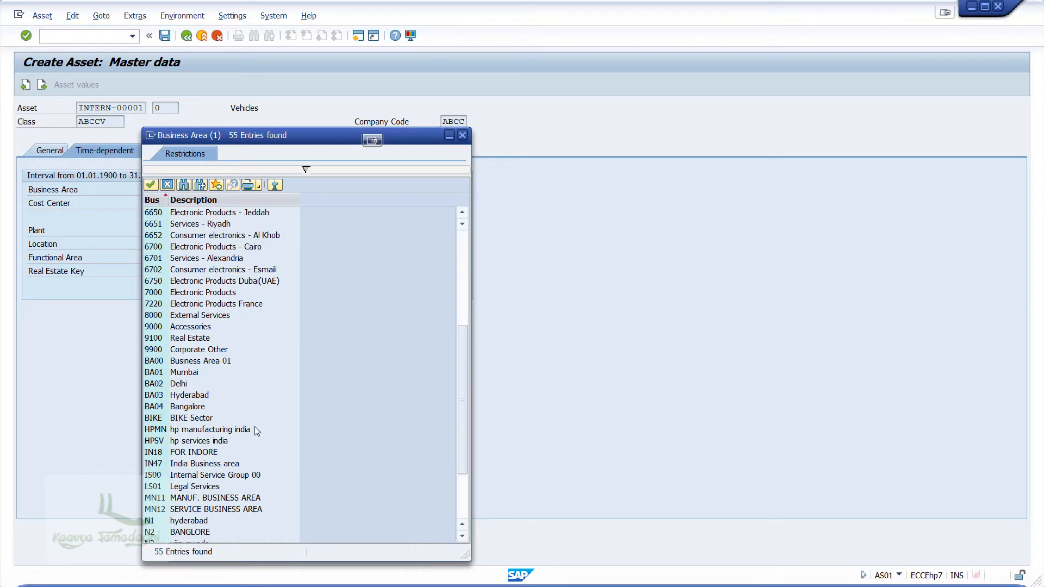
click(186, 374)
double_click(186, 374)
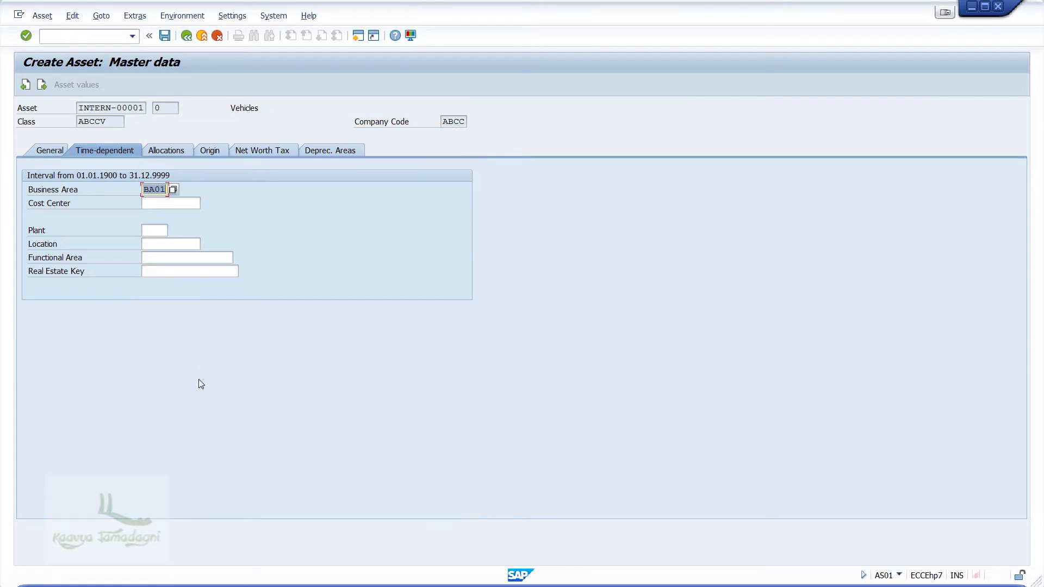
click(348, 151)
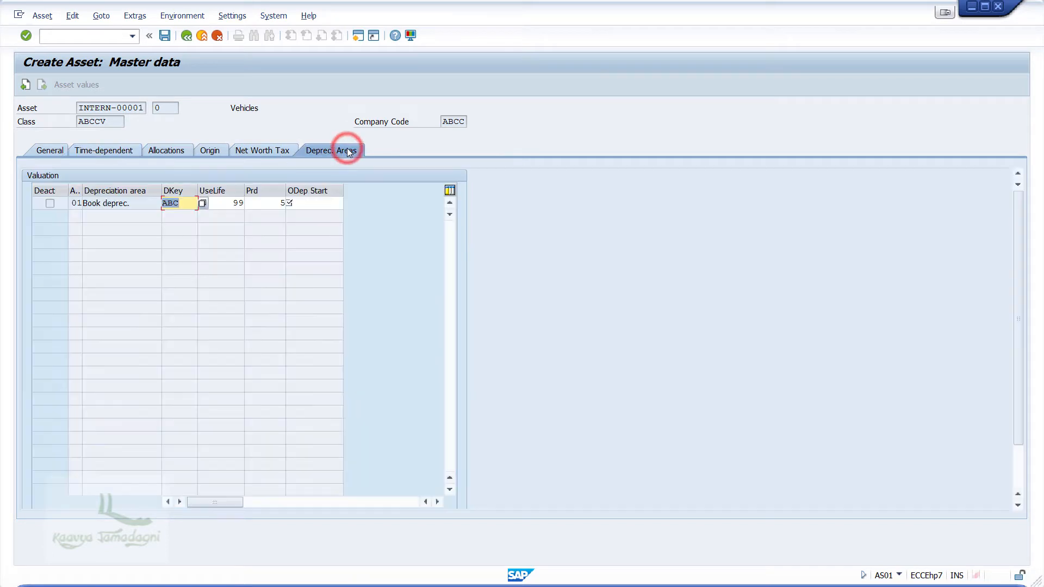
Set the book depreciation start date to 01.04.2017
click(306, 200)
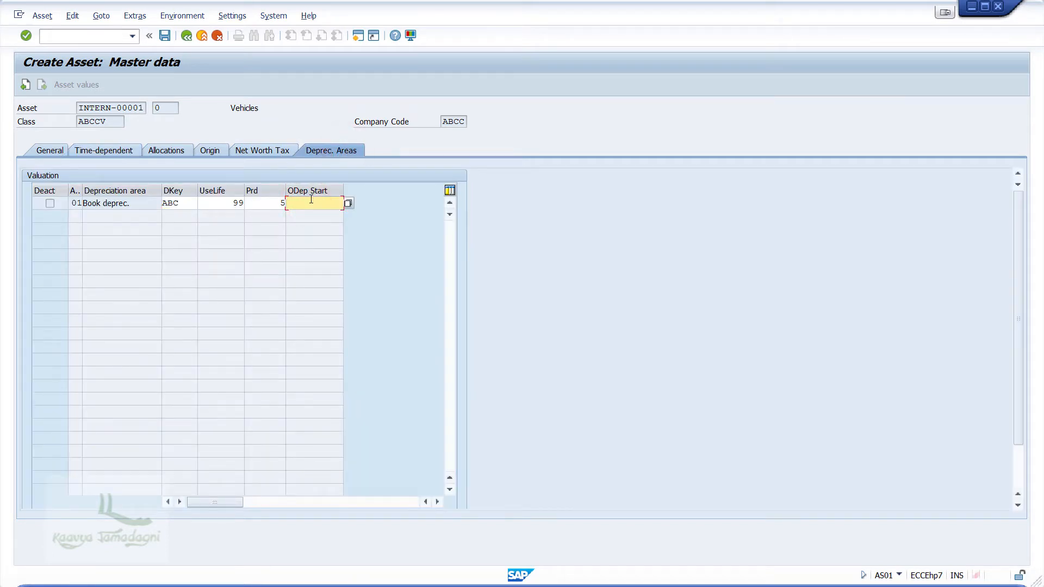
text(01.04.2017)
key(Return)
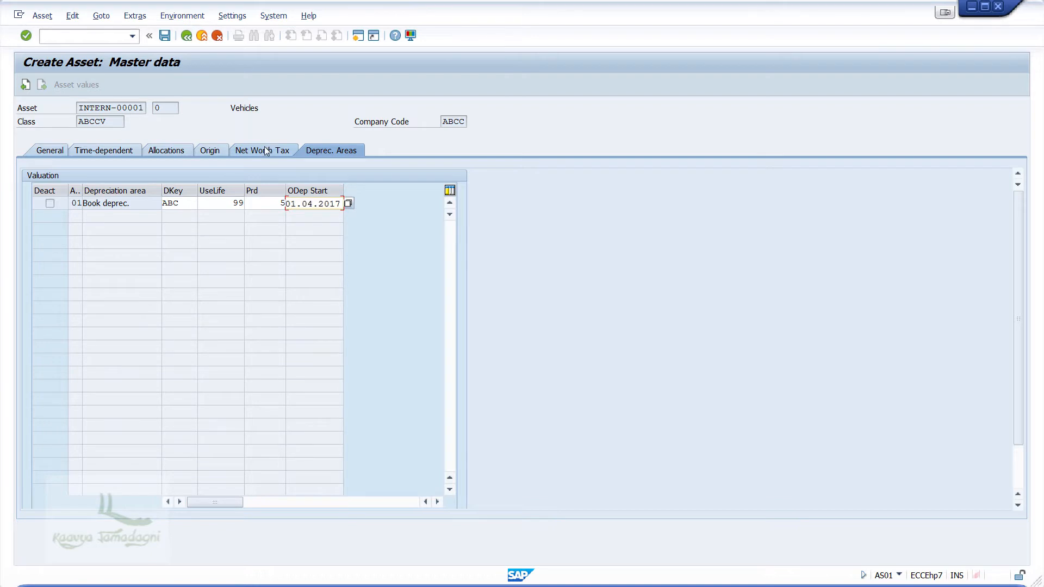
key(alt+Tab)
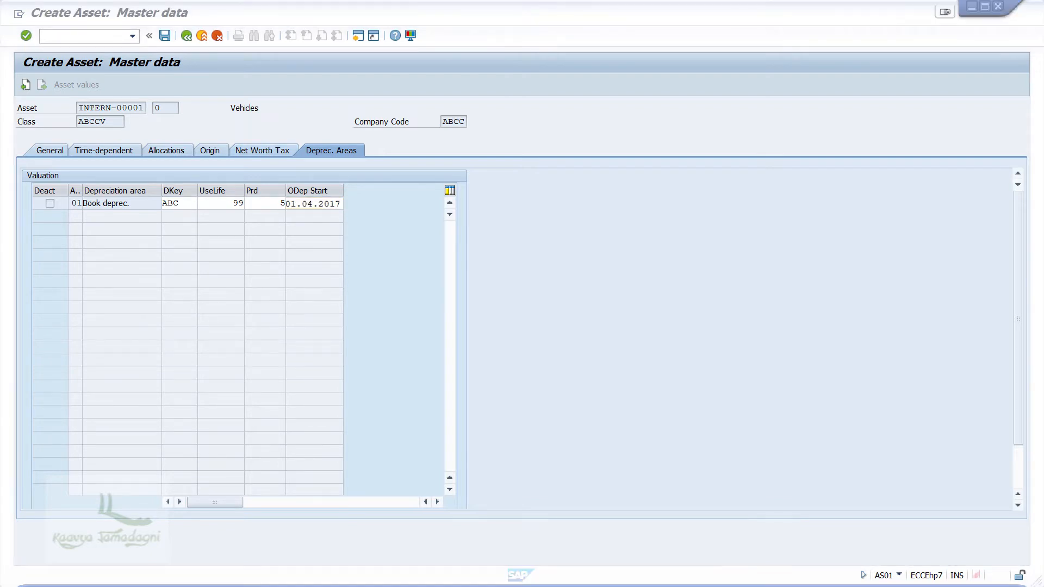
Change the book depreciation useful life from 99 to 10 and save the asset
click(232, 212)
click(229, 198)
key(Delete)
key(Delete)
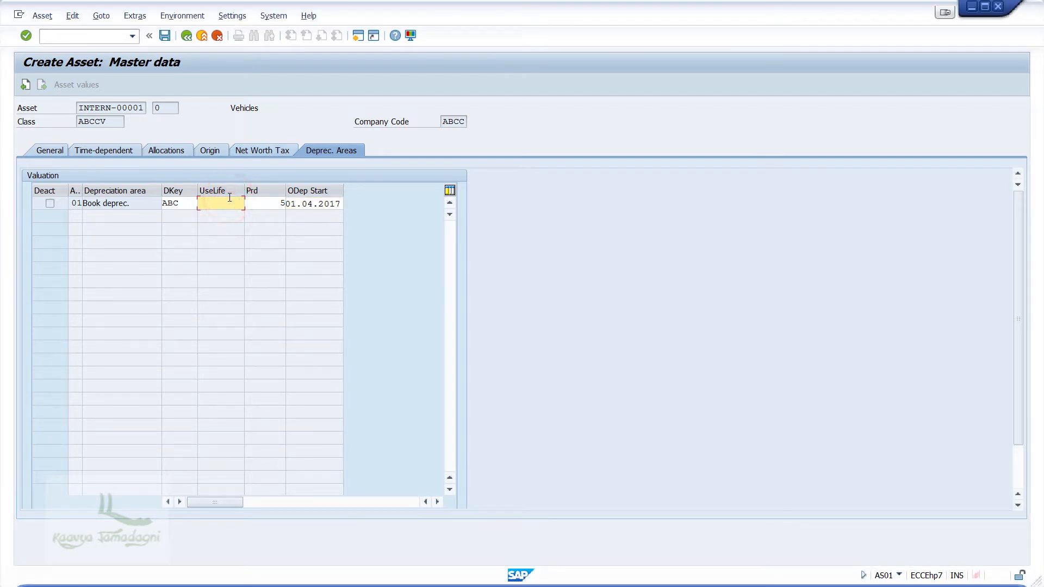
text(10)
key(alt+Tab)
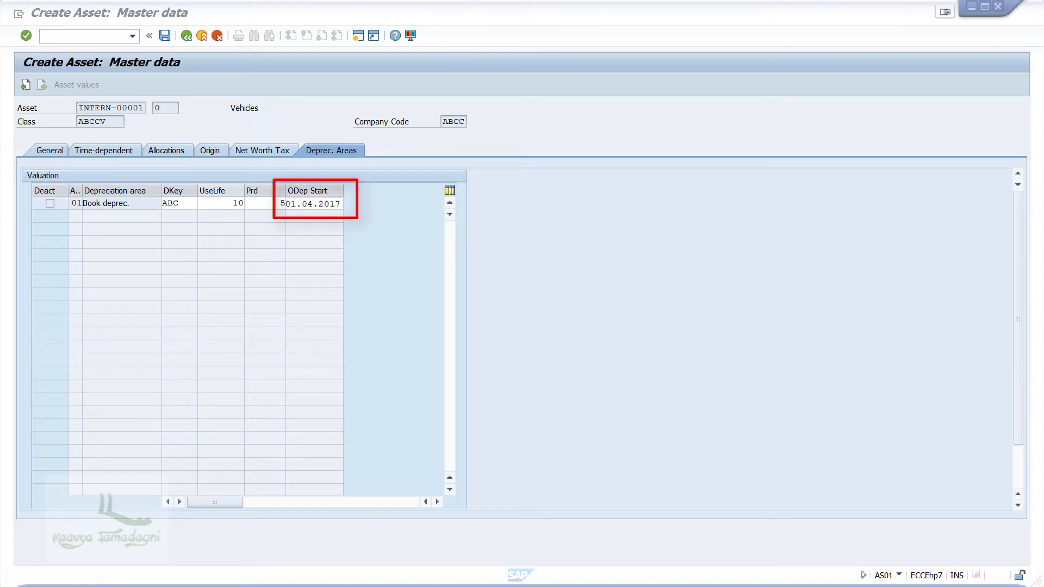
click(164, 36)
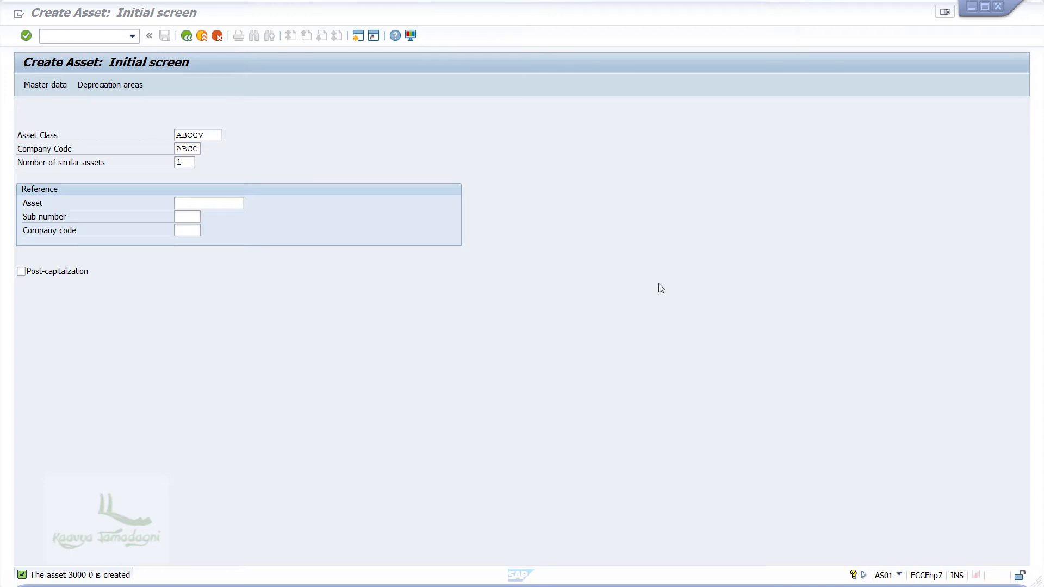
Check the status bar confirmation that asset 3000 0 was created
click(54, 37)
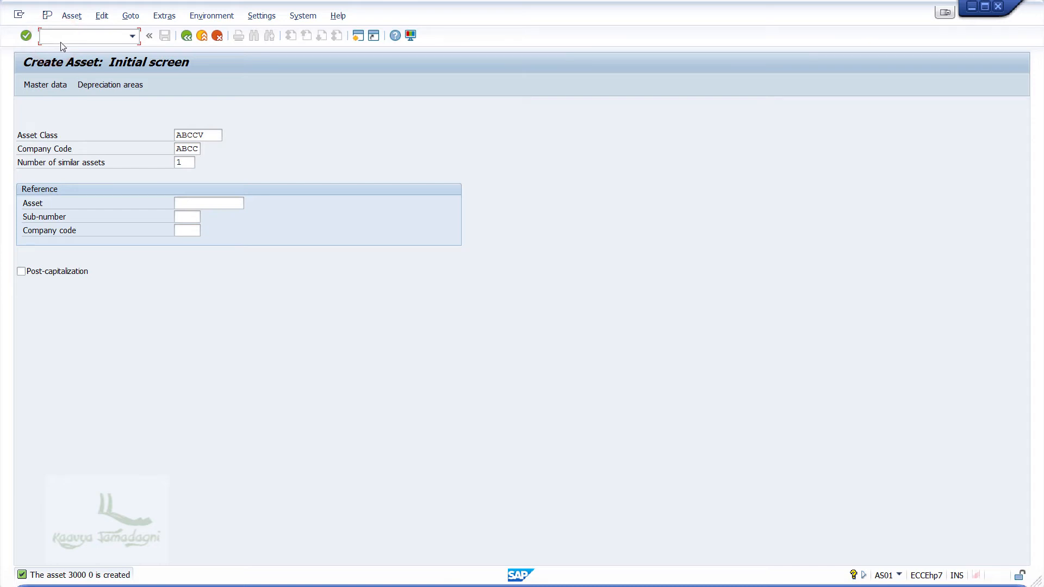
Glance at Create Subnumber in the Asset menu, then return to SAP Easy Access with /n
click(72, 15)
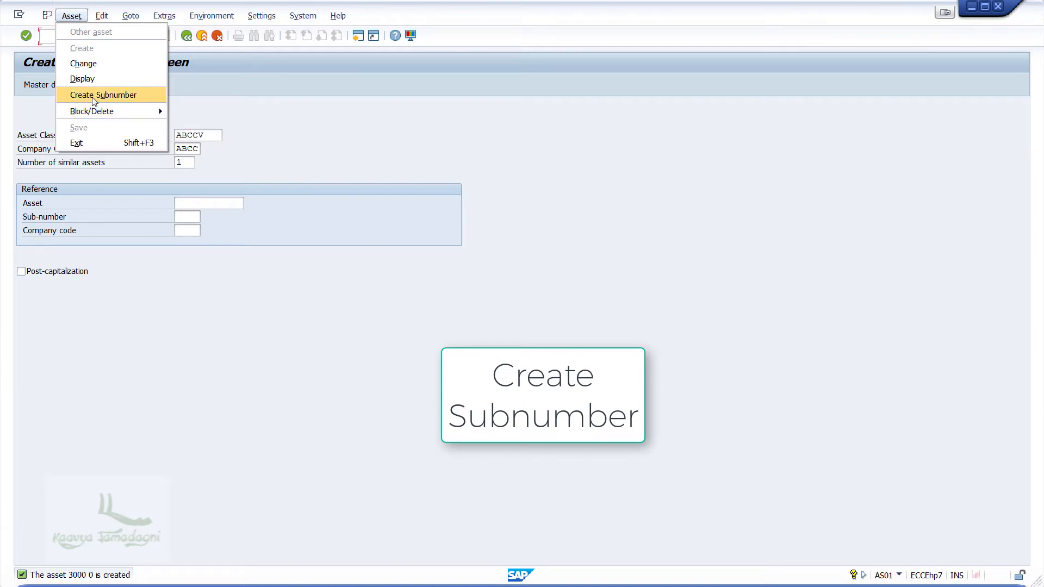
click(453, 122)
click(99, 26)
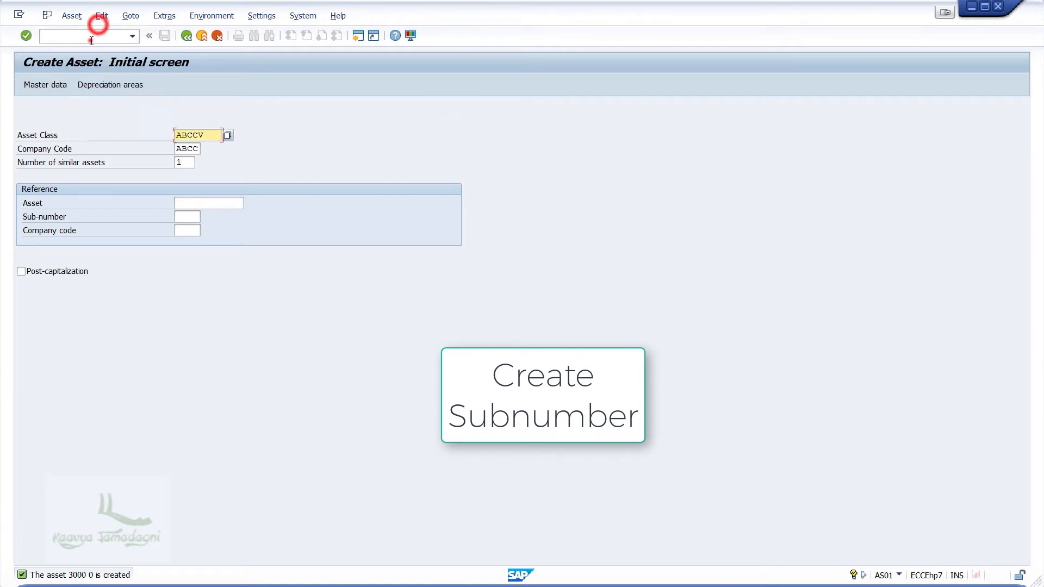
click(89, 37)
text(/n)
key(Return)
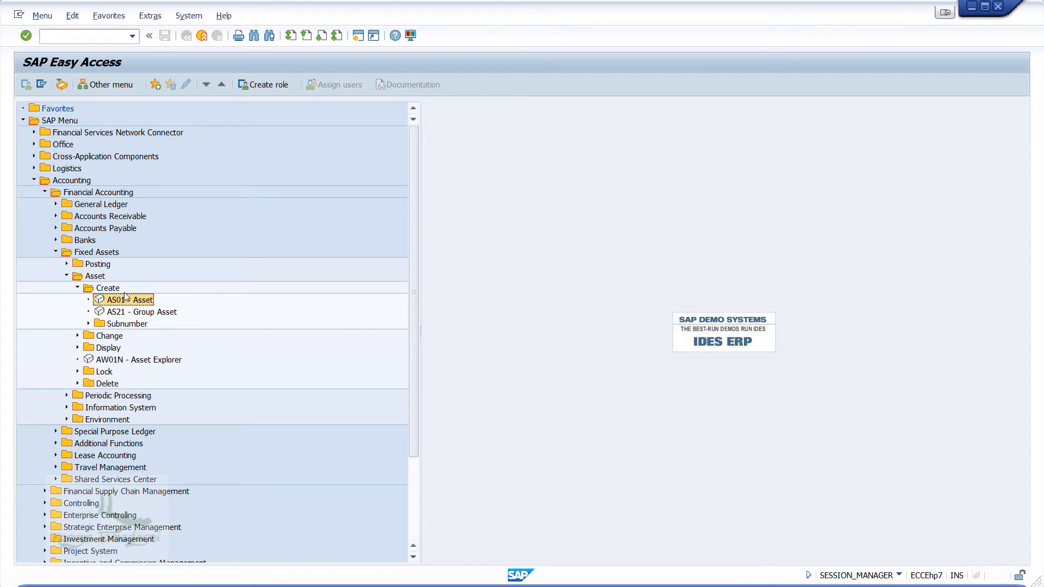
Expand Create > Subnumber and launch AS11 - Asset for asset 3000
click(89, 323)
click(137, 337)
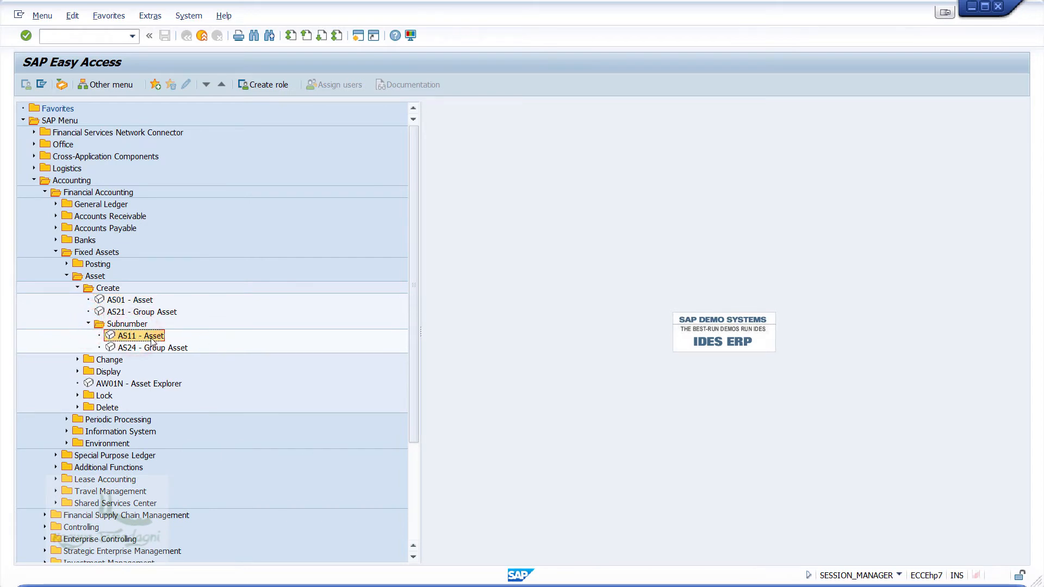
double_click(152, 340)
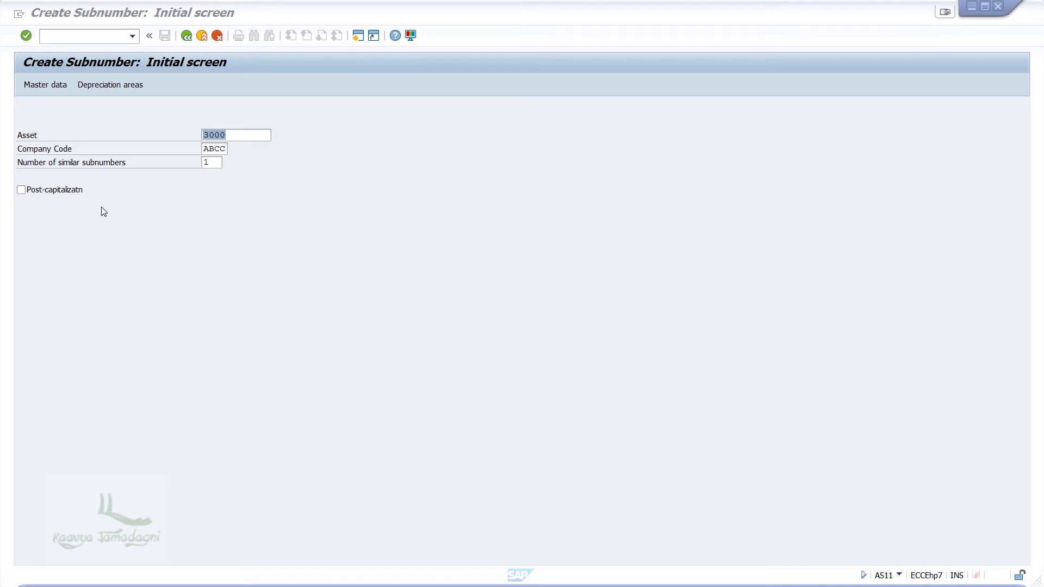
Confirm asset 3000 in company code ABCC to open the new subnumber's master data
click(255, 133)
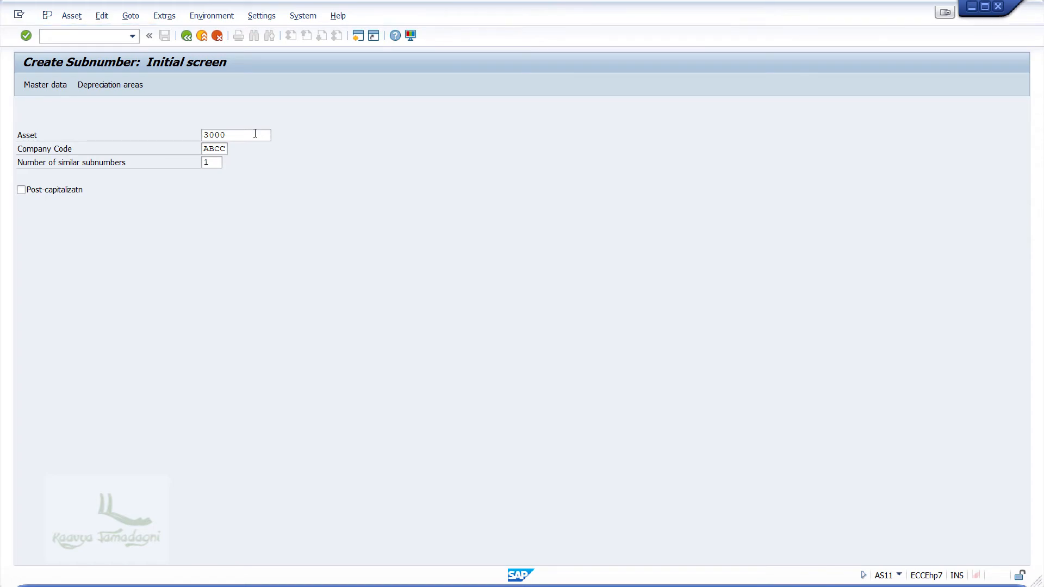
key(Return)
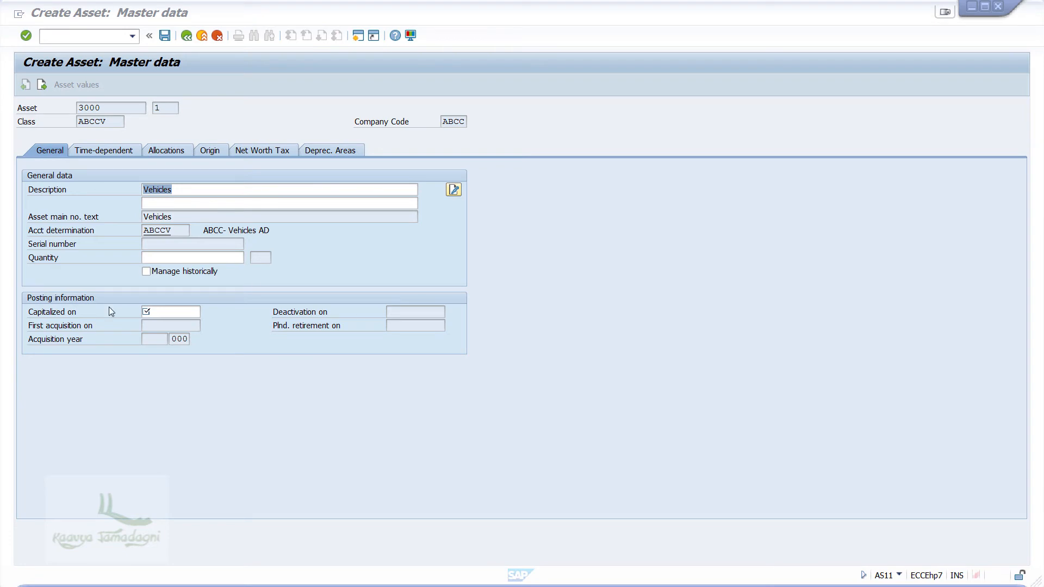
click(232, 189)
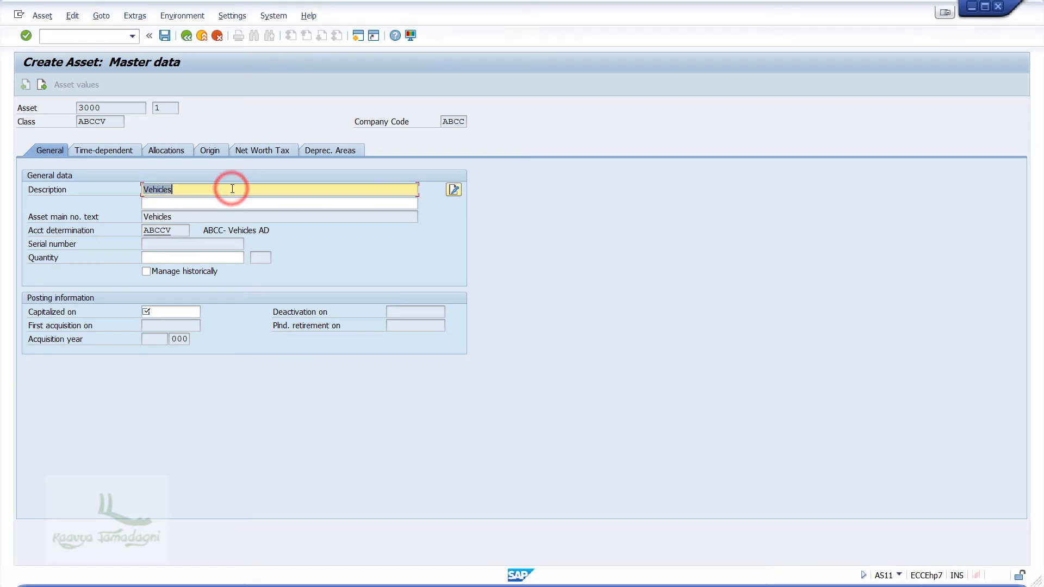
text(Car)
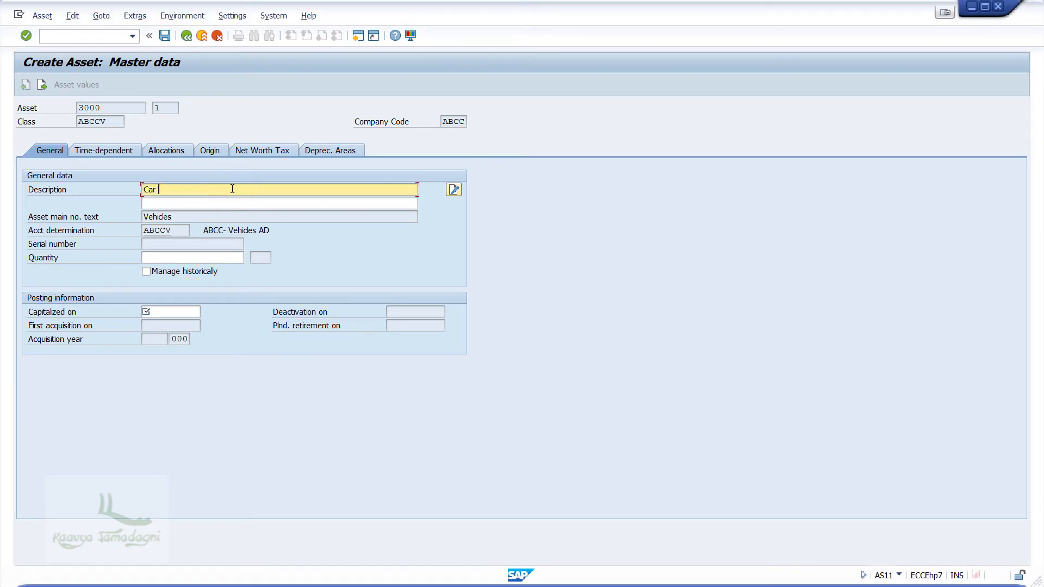
text( KA09K)
text(2843)
key(alt+Tab)
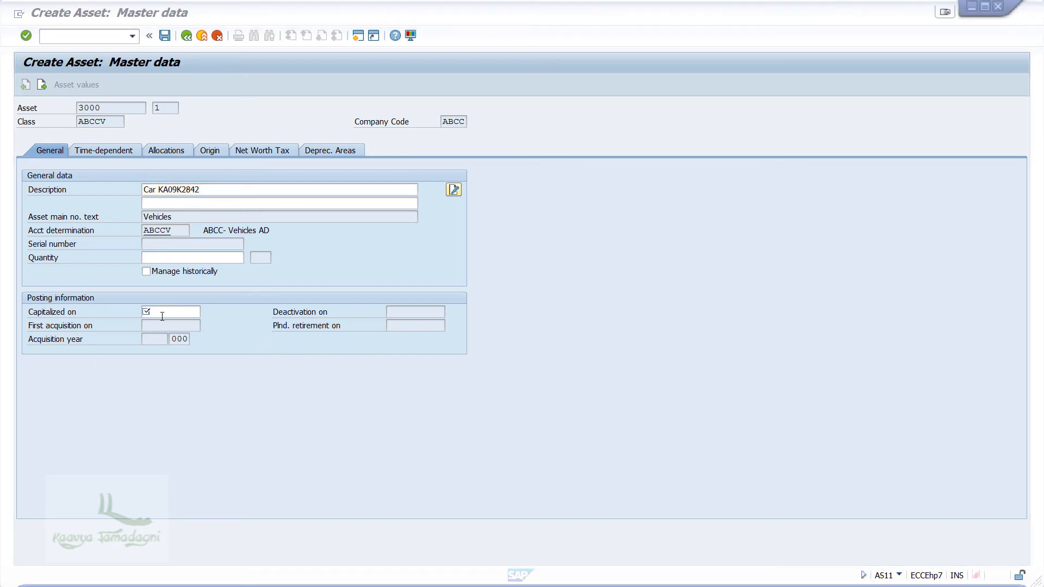
click(163, 317)
text(01.04.2017)
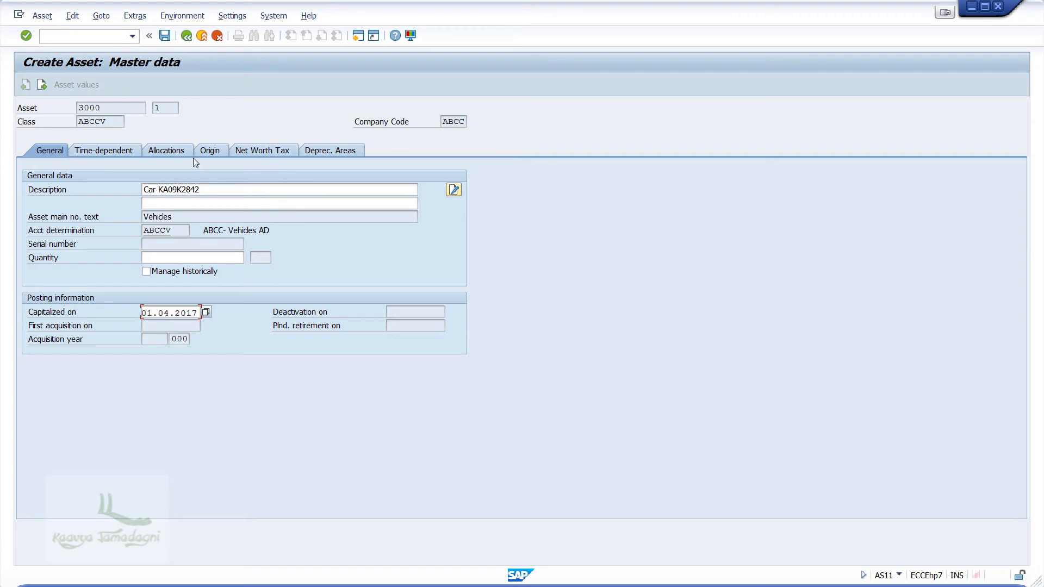
Set Business Area BA02, review the depreciation areas, and save subnumber 3000 1
click(105, 149)
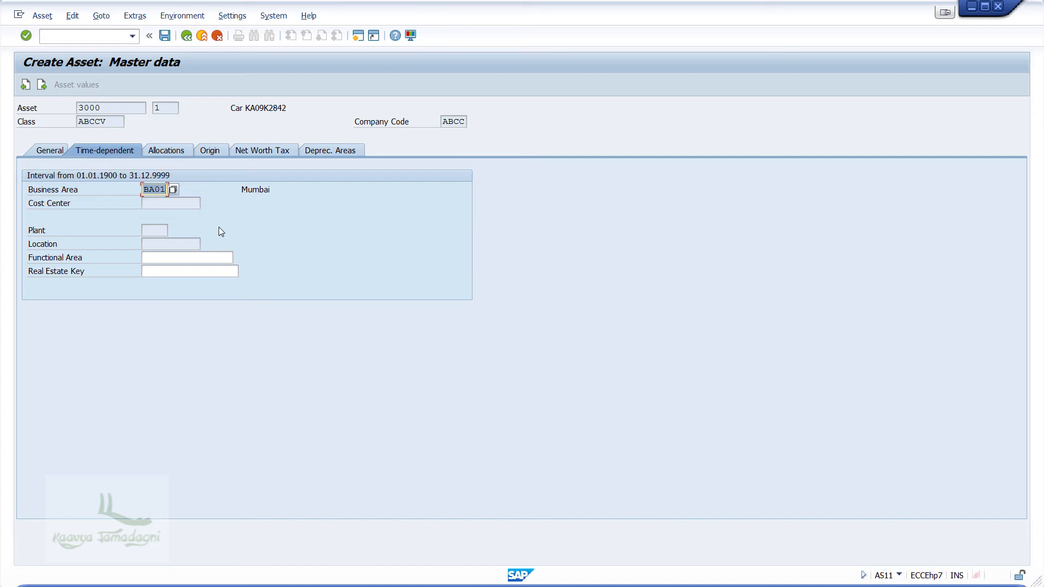
text(BA)
text(02)
click(331, 151)
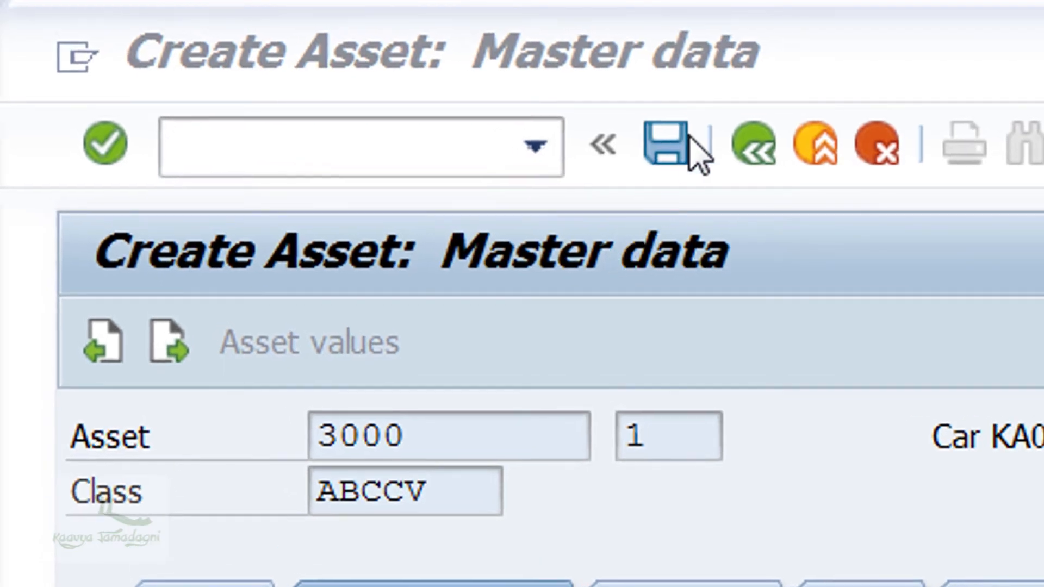
click(167, 37)
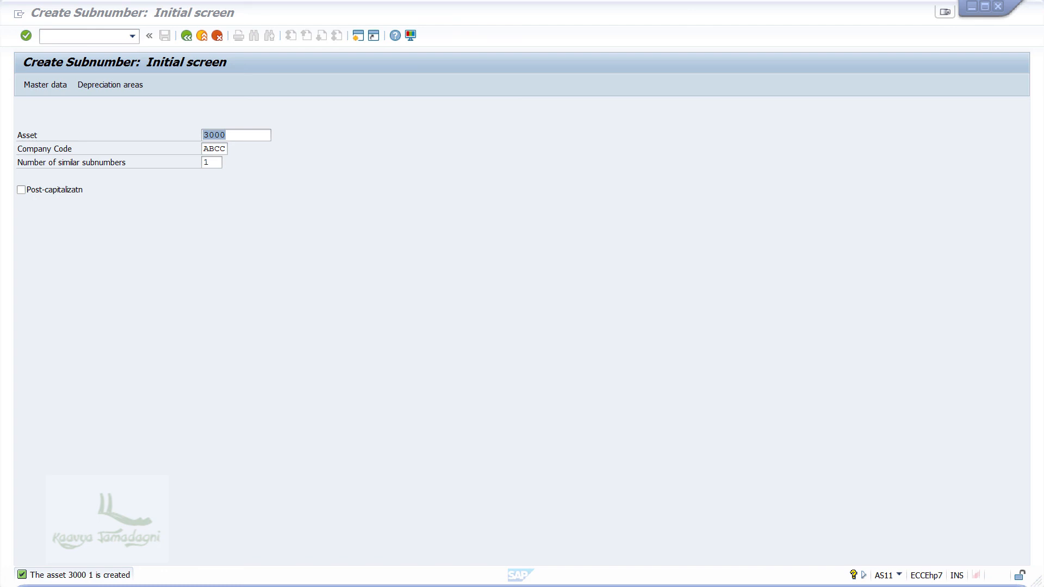
Give subnumber 2 capitalization date 01.04.2017 and description KA19 MH4578, then save it
key(Return)
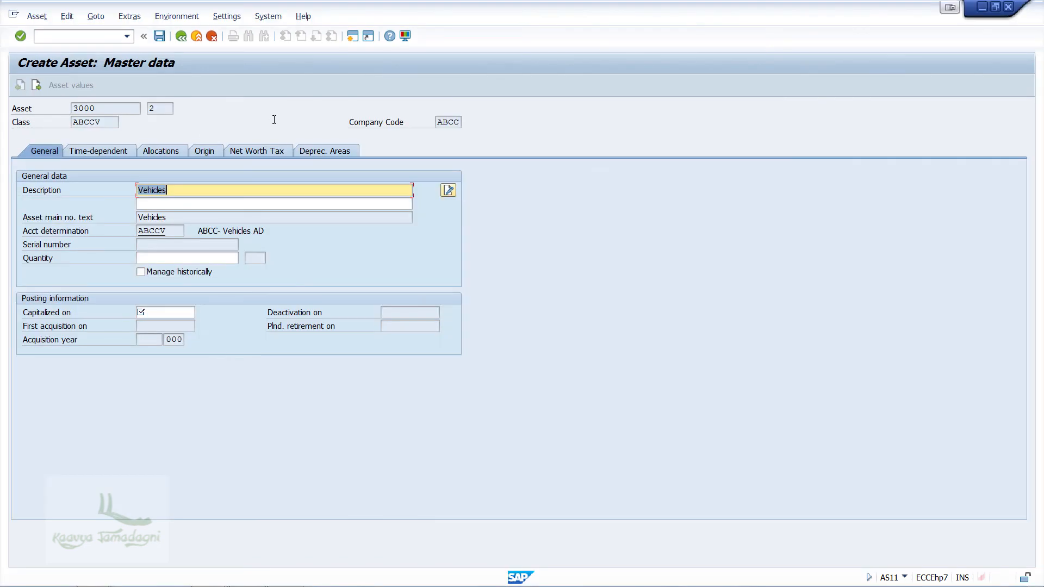
click(164, 313)
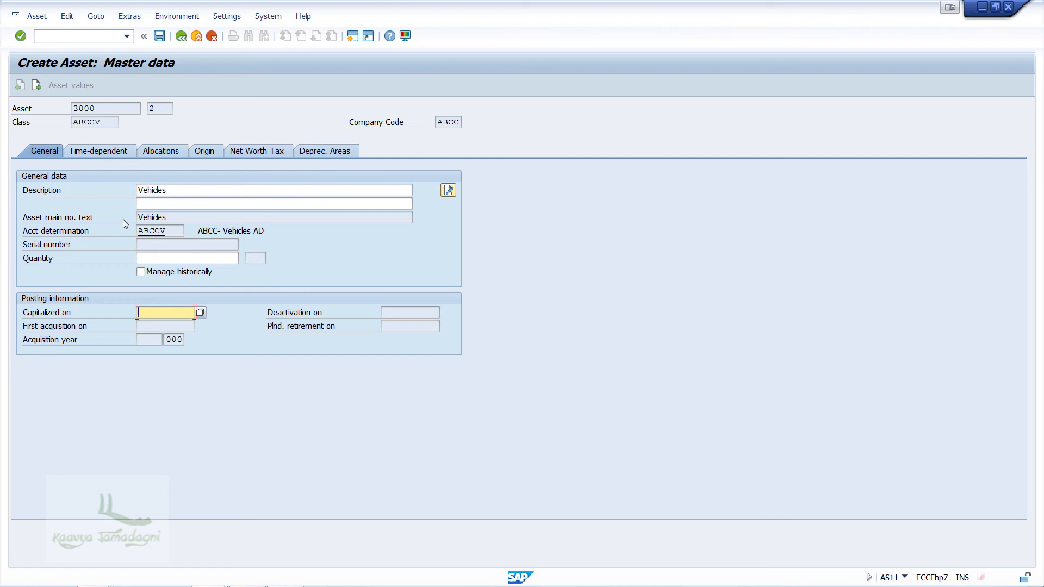
text(01.04.2017)
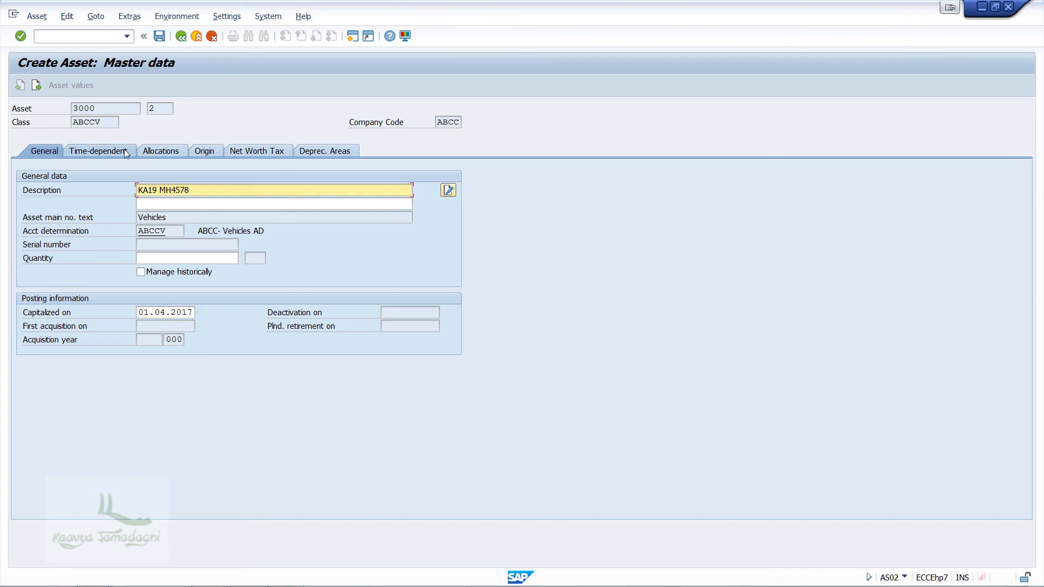
click(127, 153)
click(44, 152)
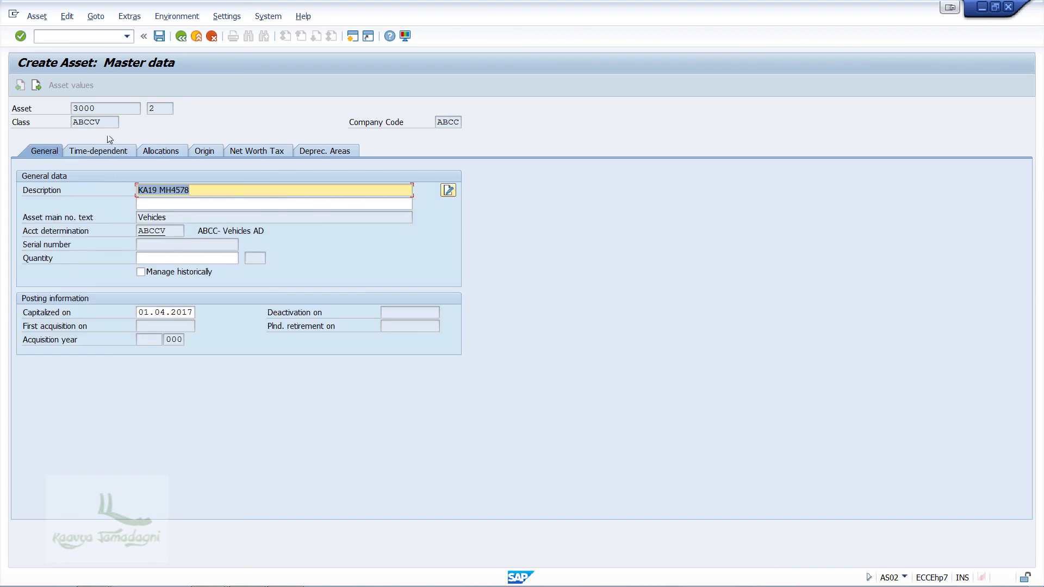
click(159, 37)
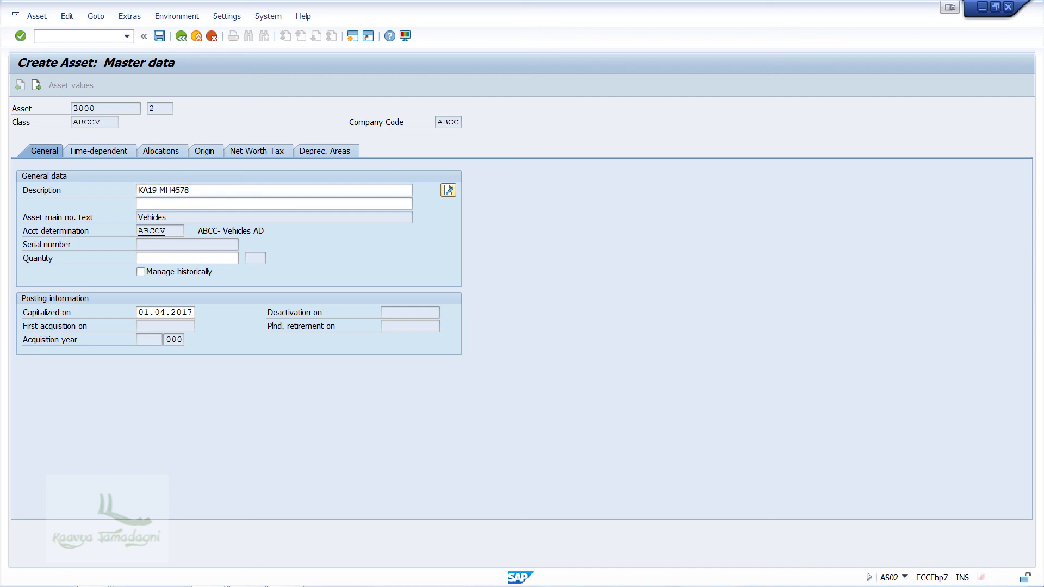
click(195, 193)
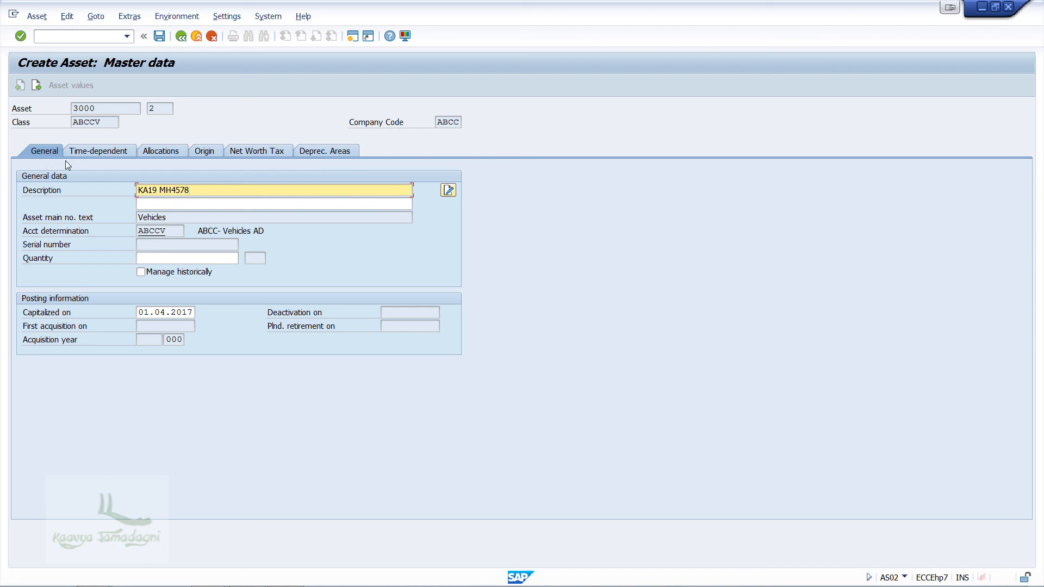
click(325, 151)
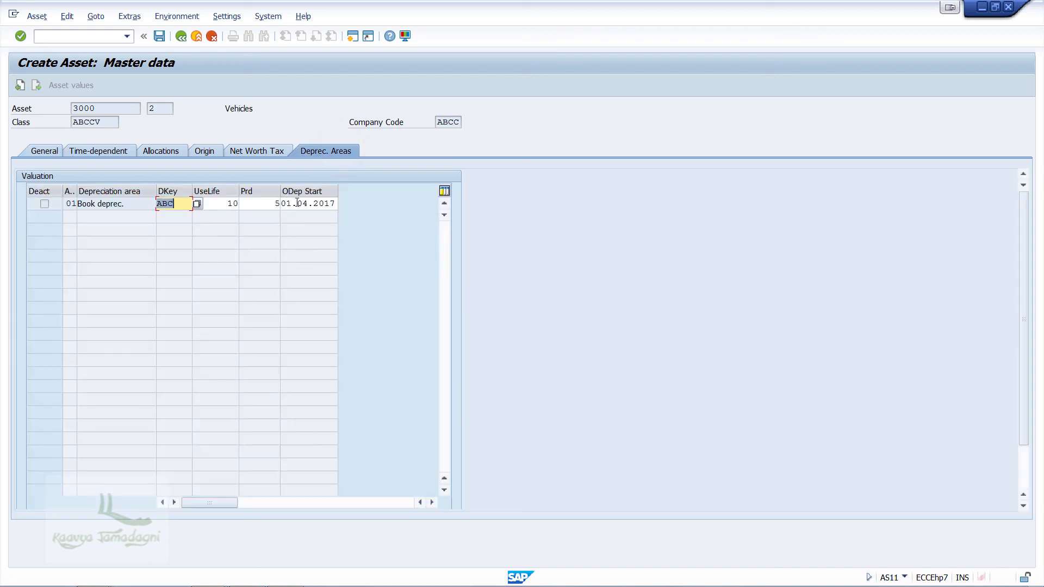
click(160, 36)
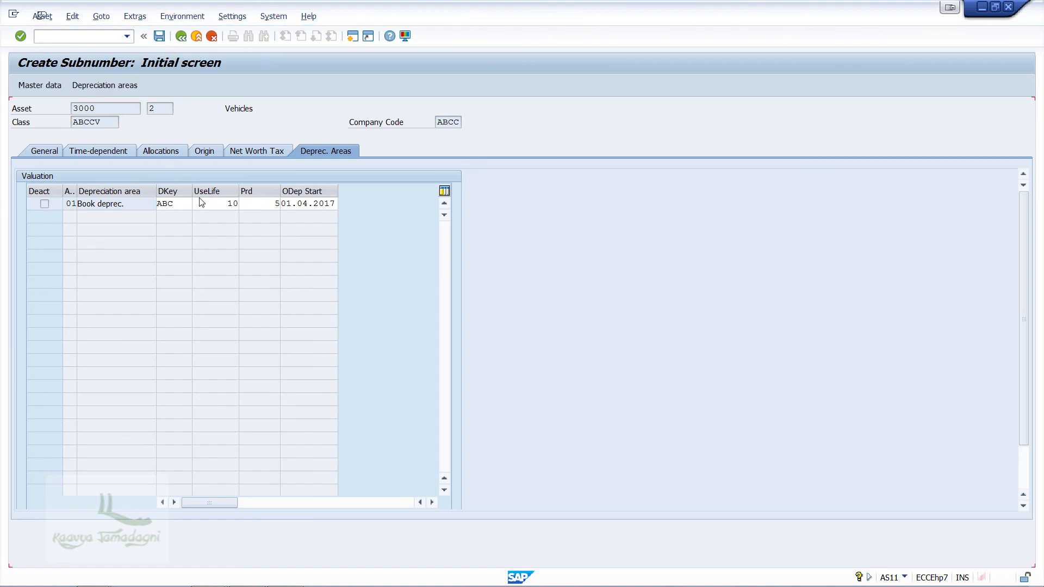
key(Return)
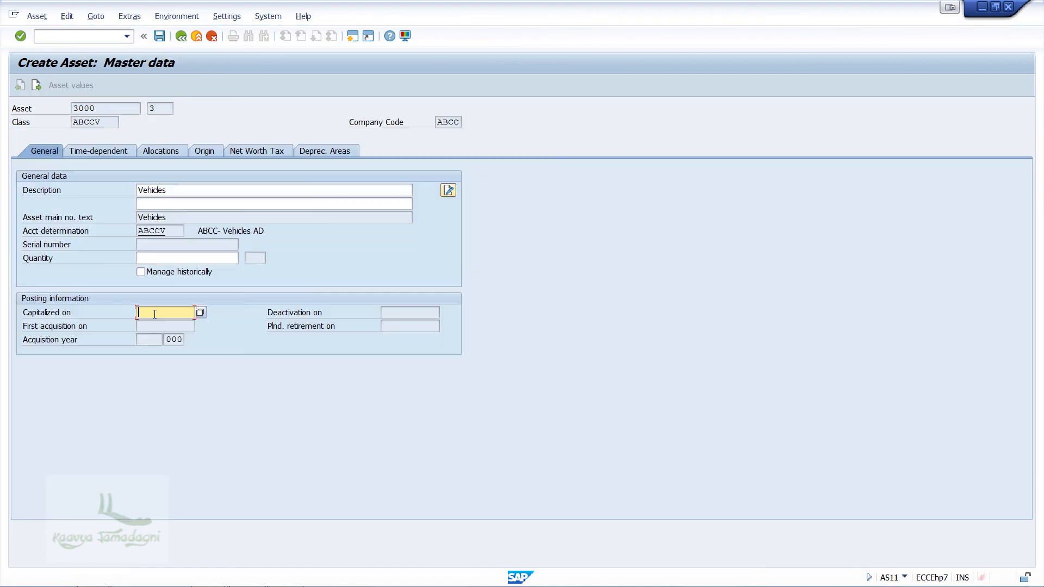
text(01.04.2017)
double_click(230, 190)
text(Truck)
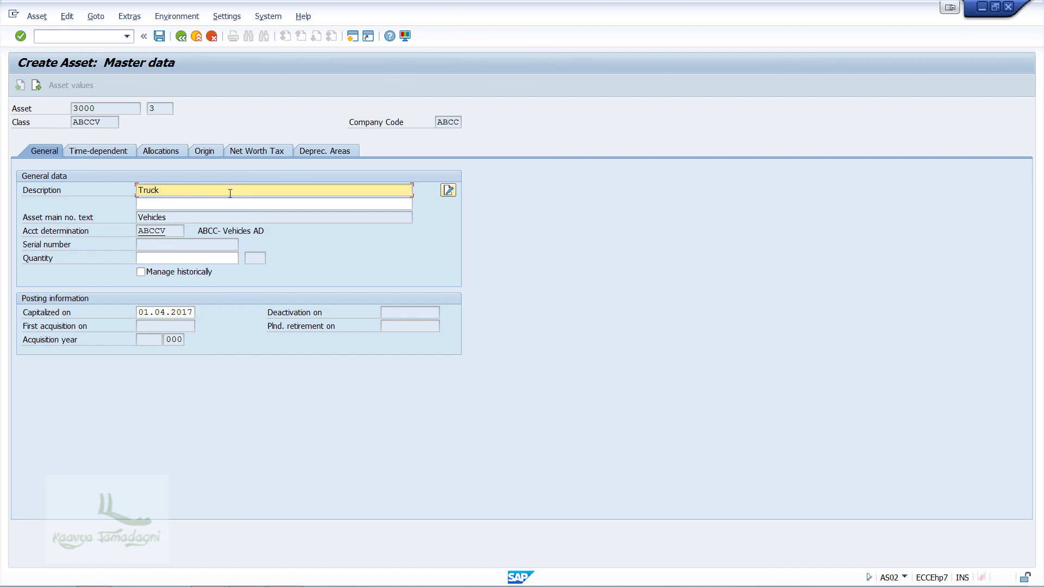
text( KA19MH4567)
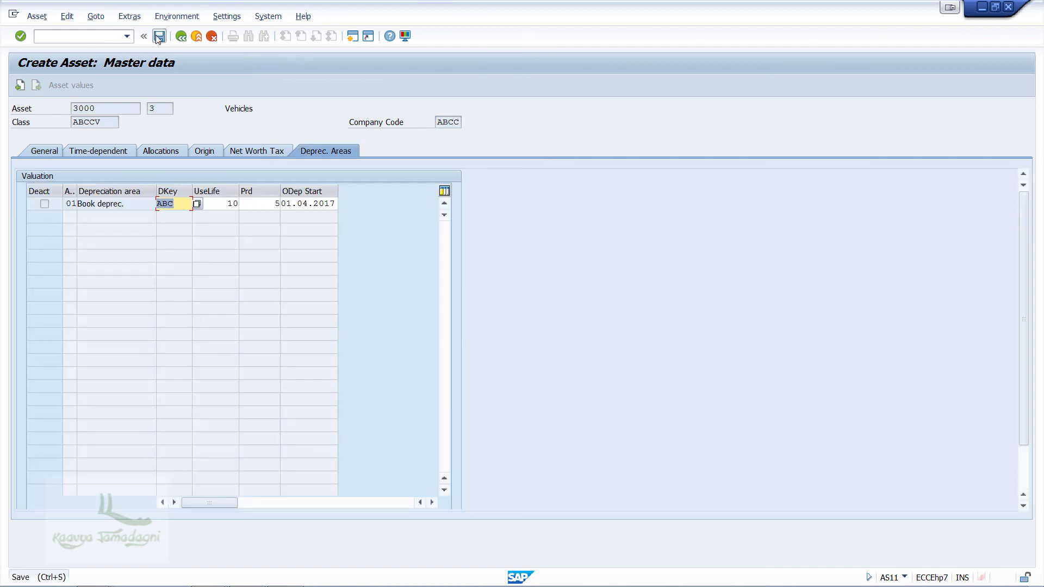
click(158, 36)
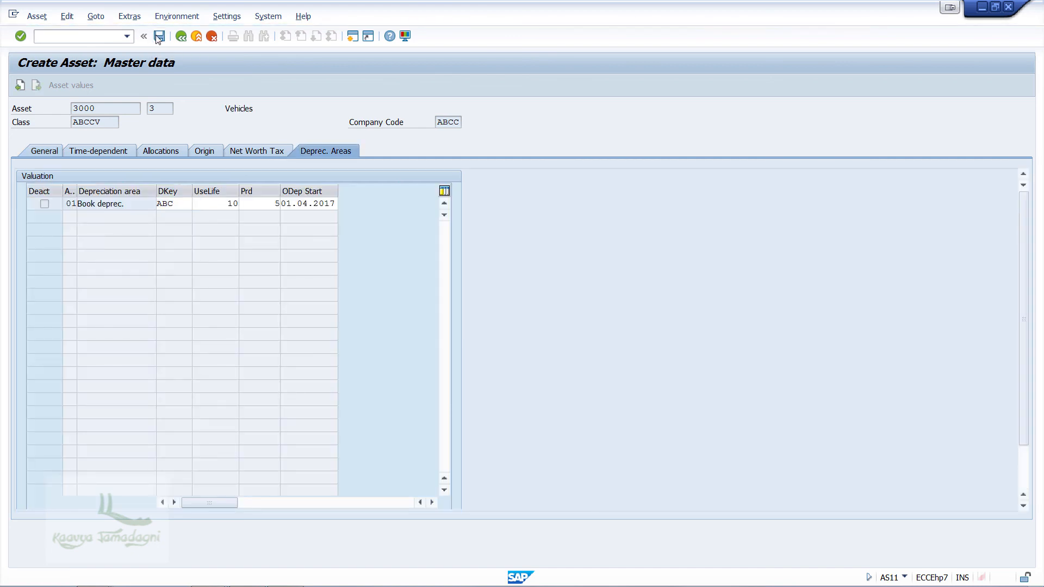